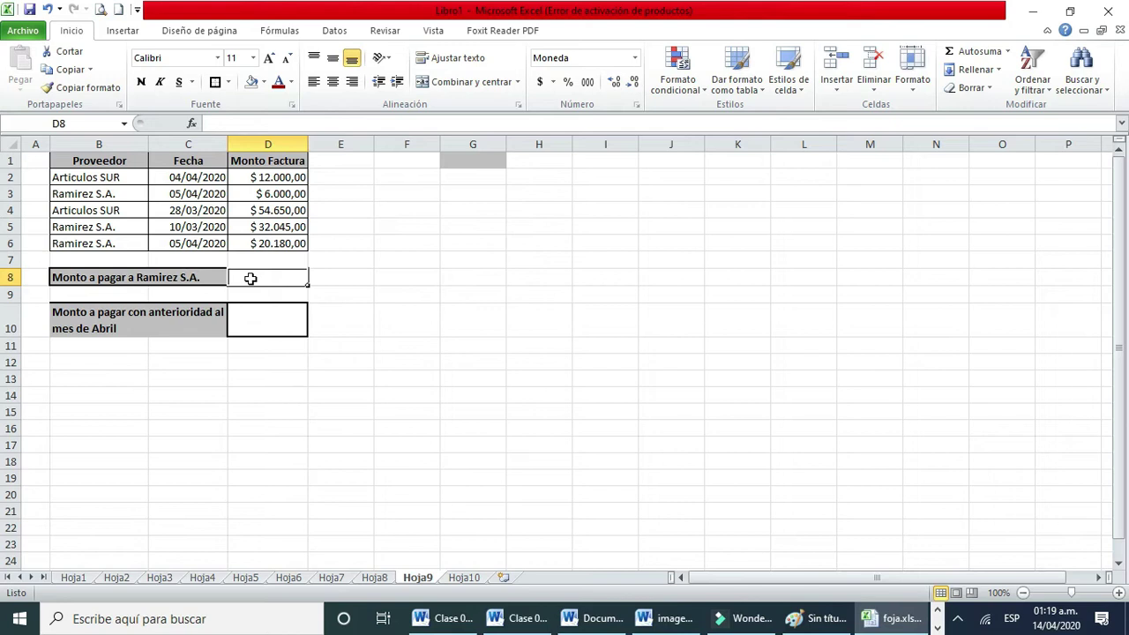
# - Insert the SUMAR.SI function in cell D8 and enter Ramirez S.A. as its criterion
pyautogui.click(191, 124)
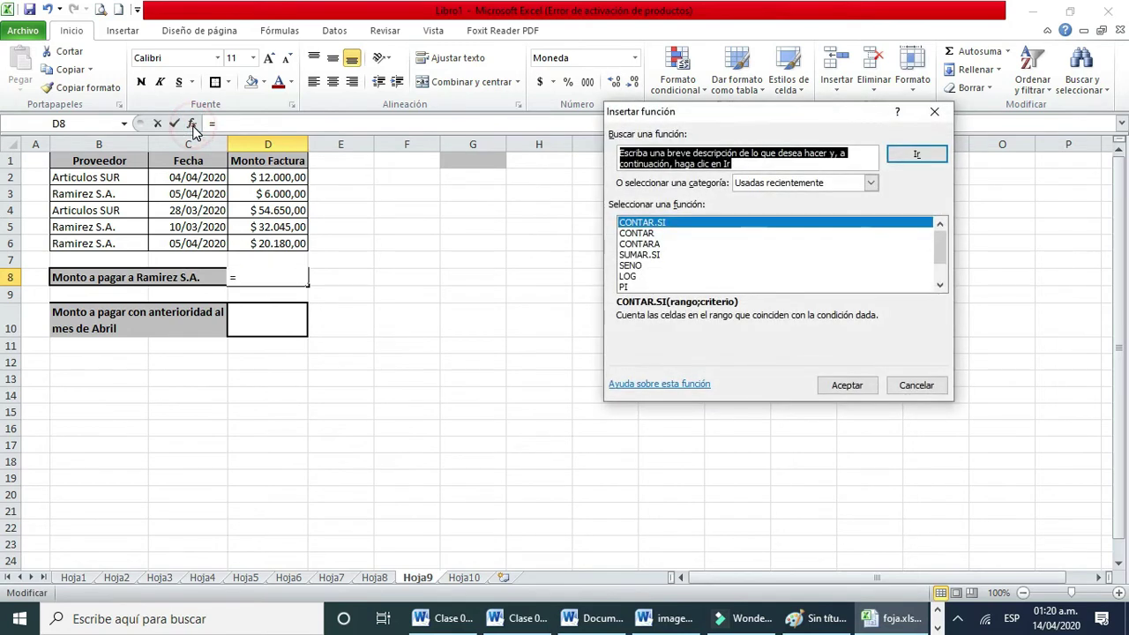
pyautogui.click(659, 256)
pyautogui.click(845, 386)
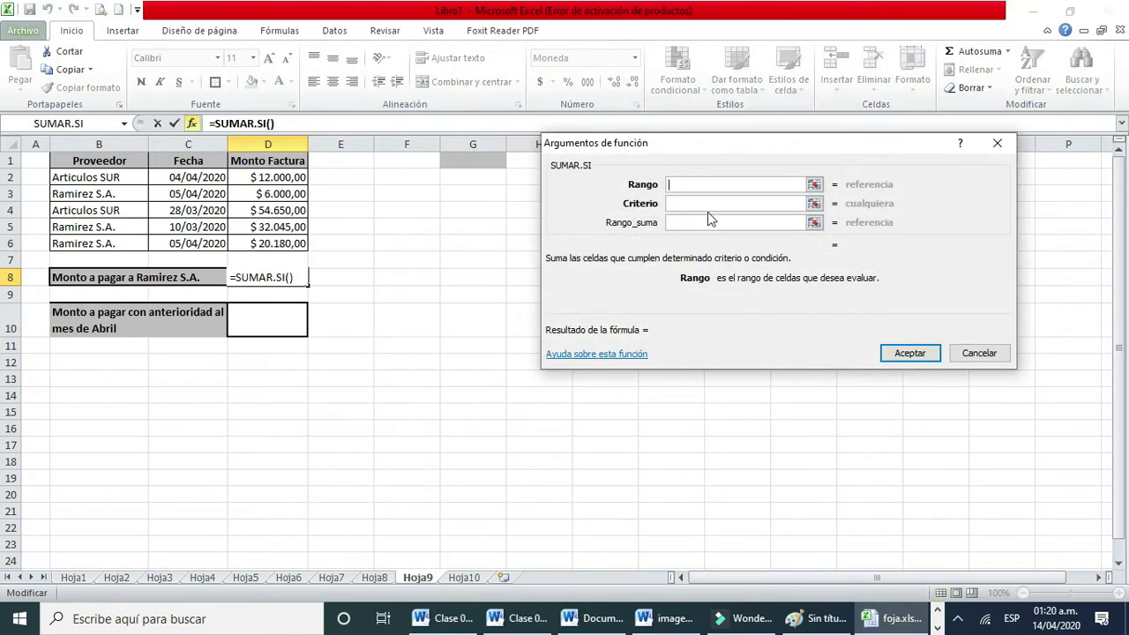
pyautogui.click(685, 203)
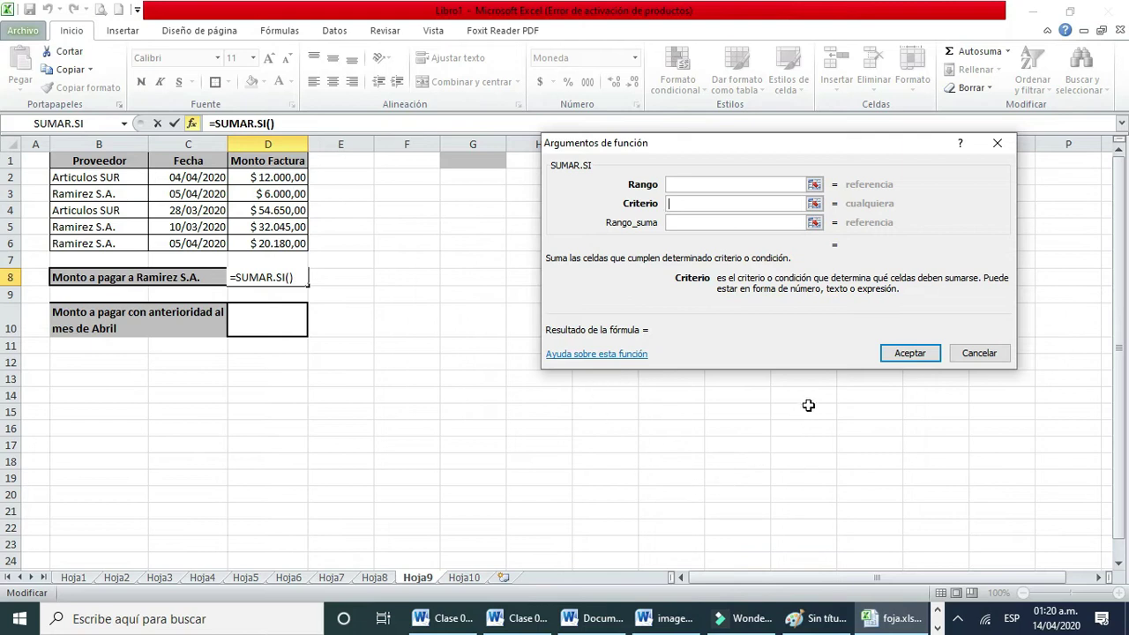
pyautogui.write('Ra')
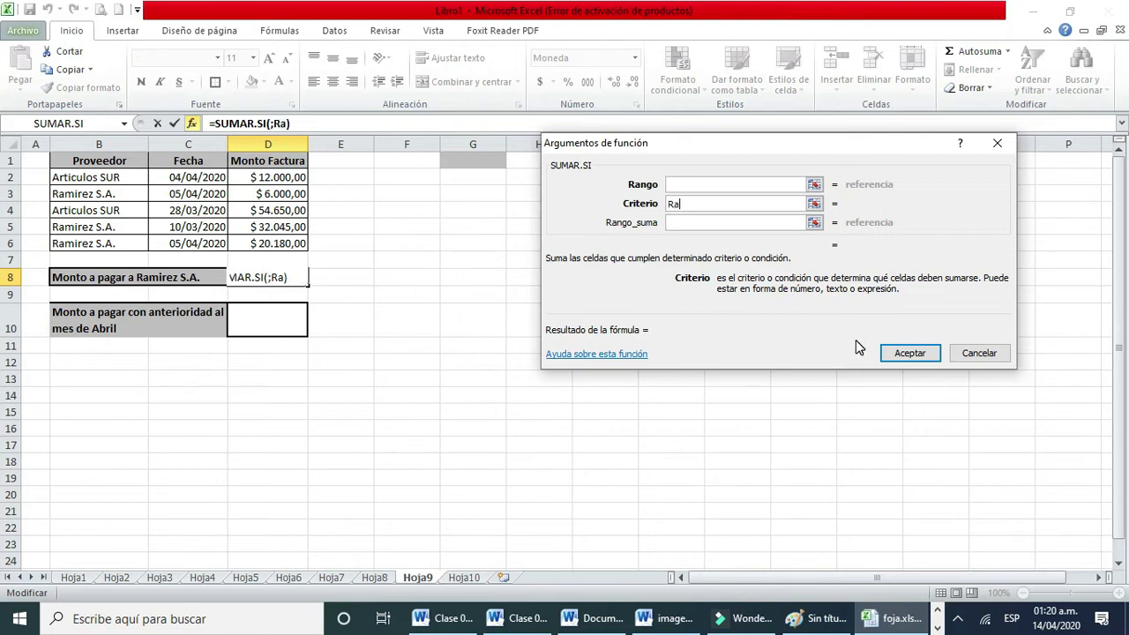
pyautogui.write('mirez')
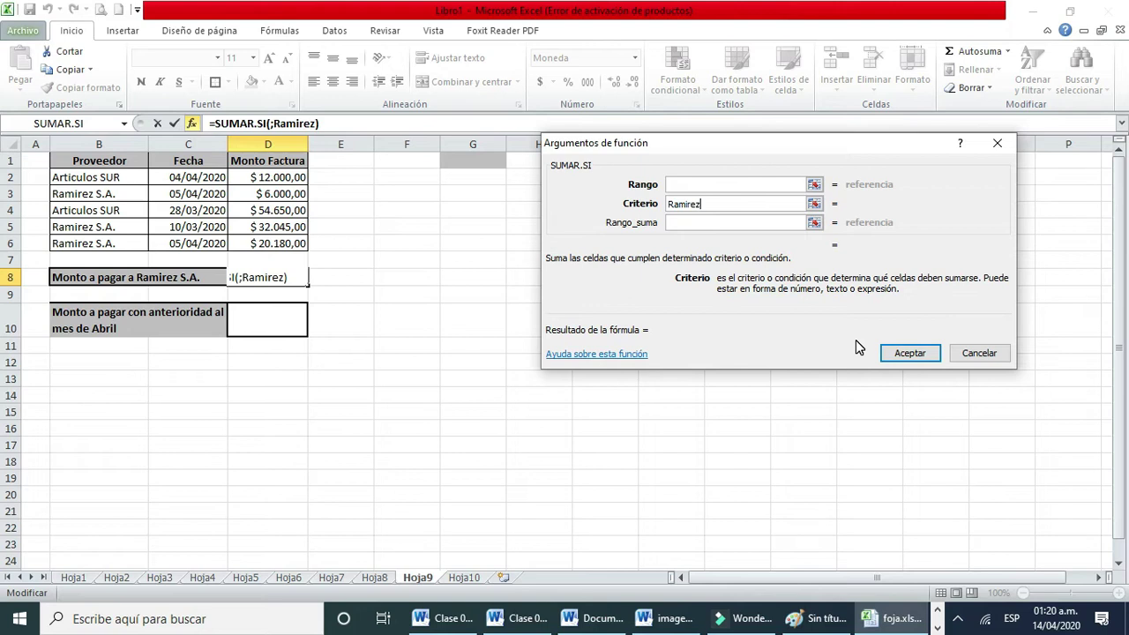
pyautogui.write(' S.A.')
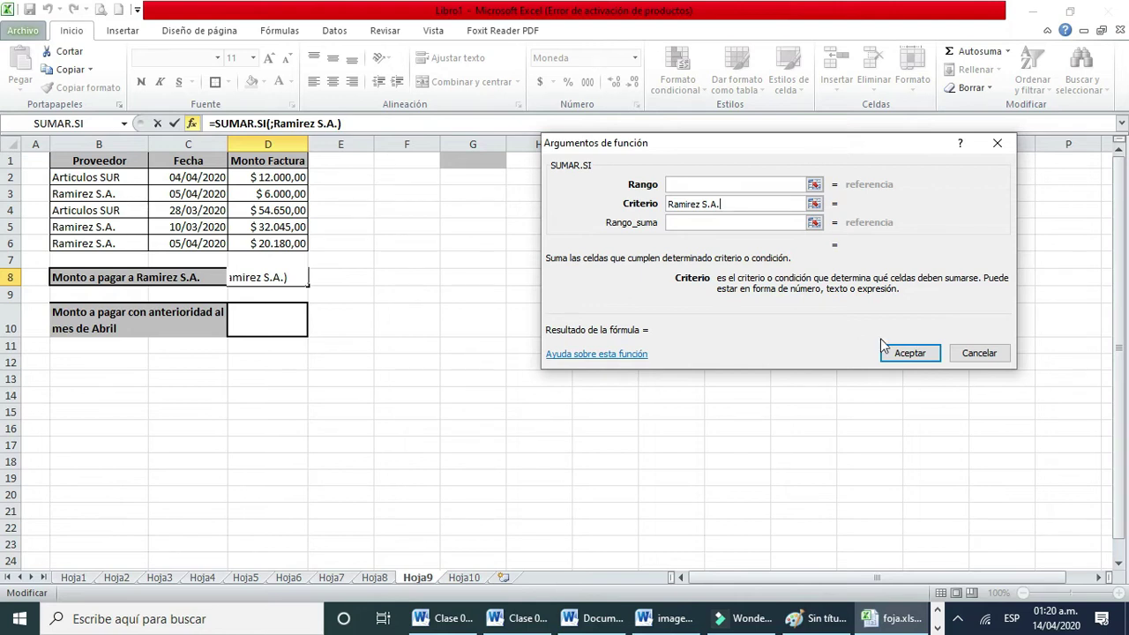
# - Complete the D8 SUMAR.SI function with B2:B6 as the range to evaluate and D2:D6 as the sum range
pyautogui.click(744, 184)
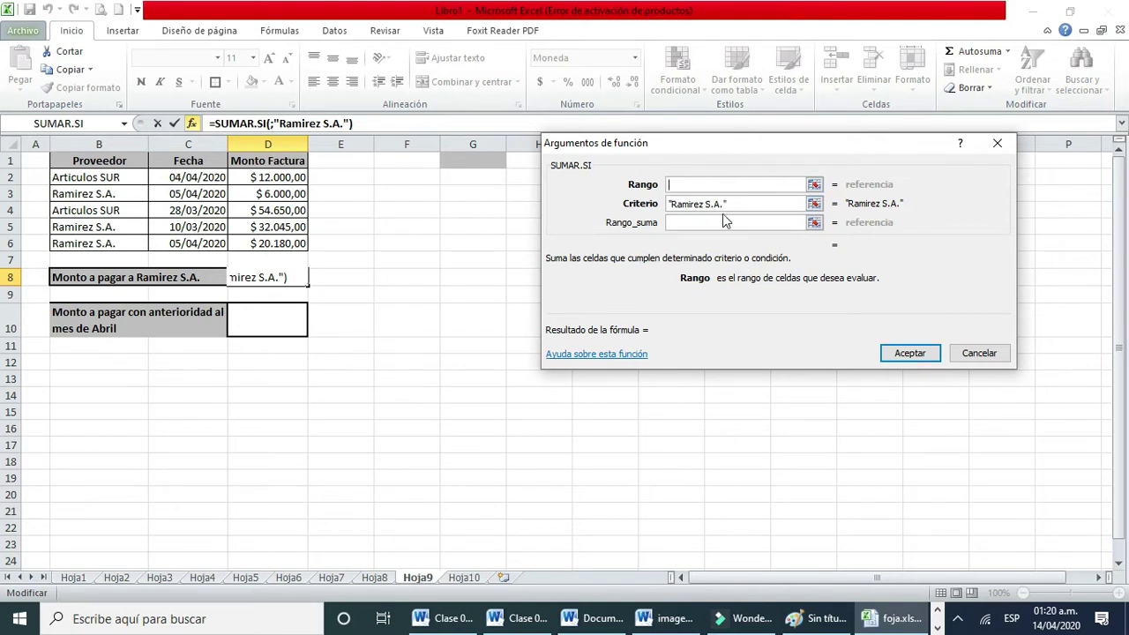
pyautogui.click(98, 144)
pyautogui.moveTo(105, 177); pyautogui.dragTo(105, 242)
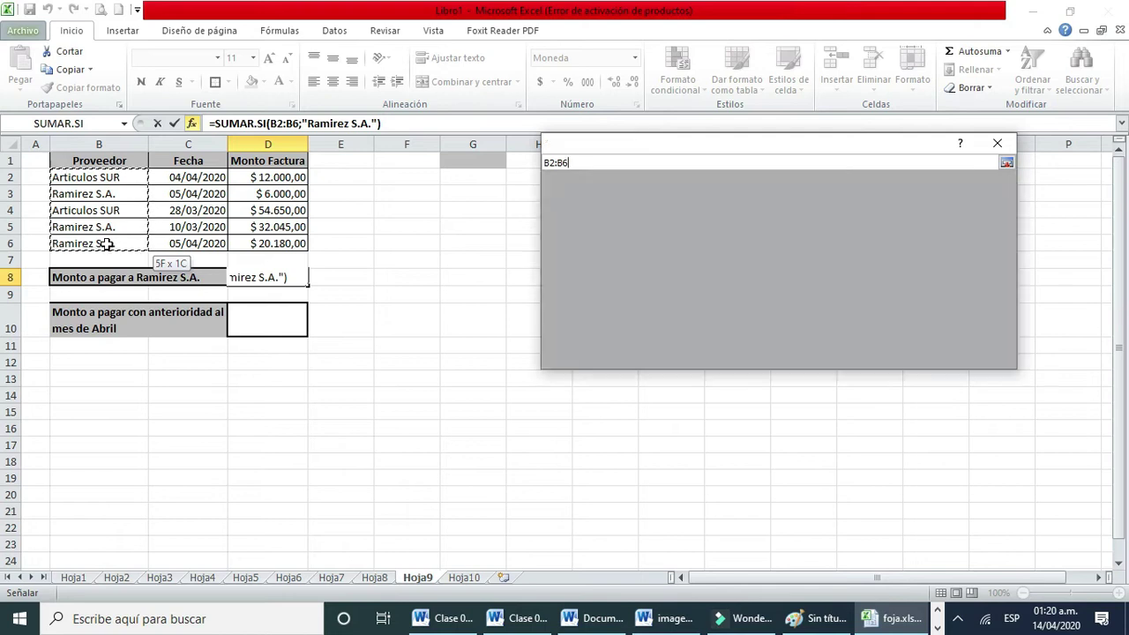
pyautogui.click(673, 223)
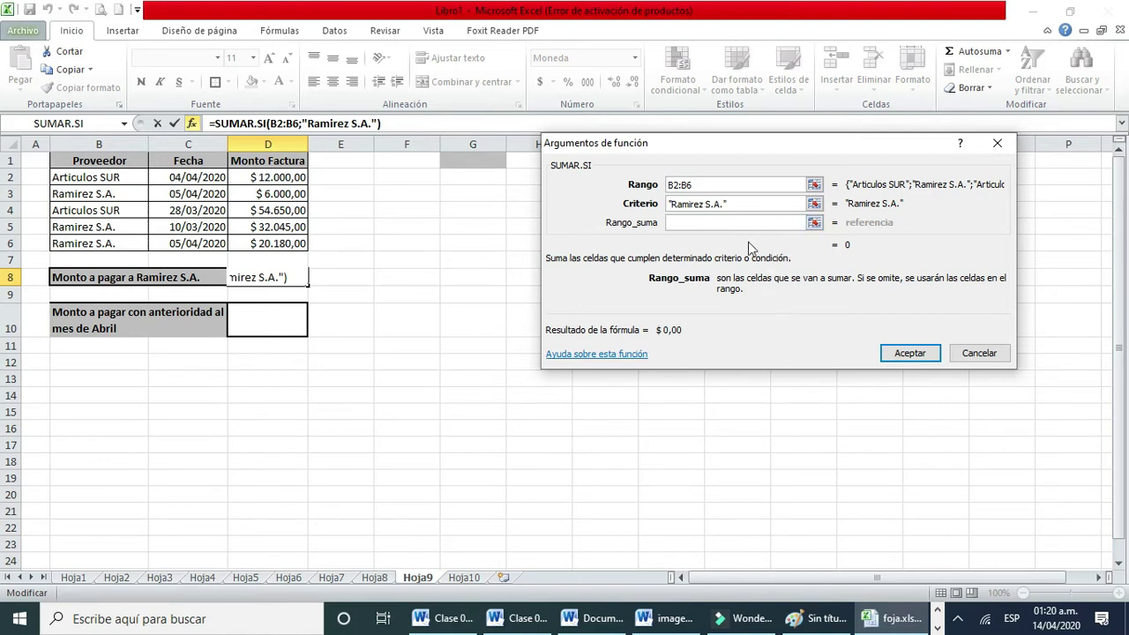
pyautogui.click(283, 178)
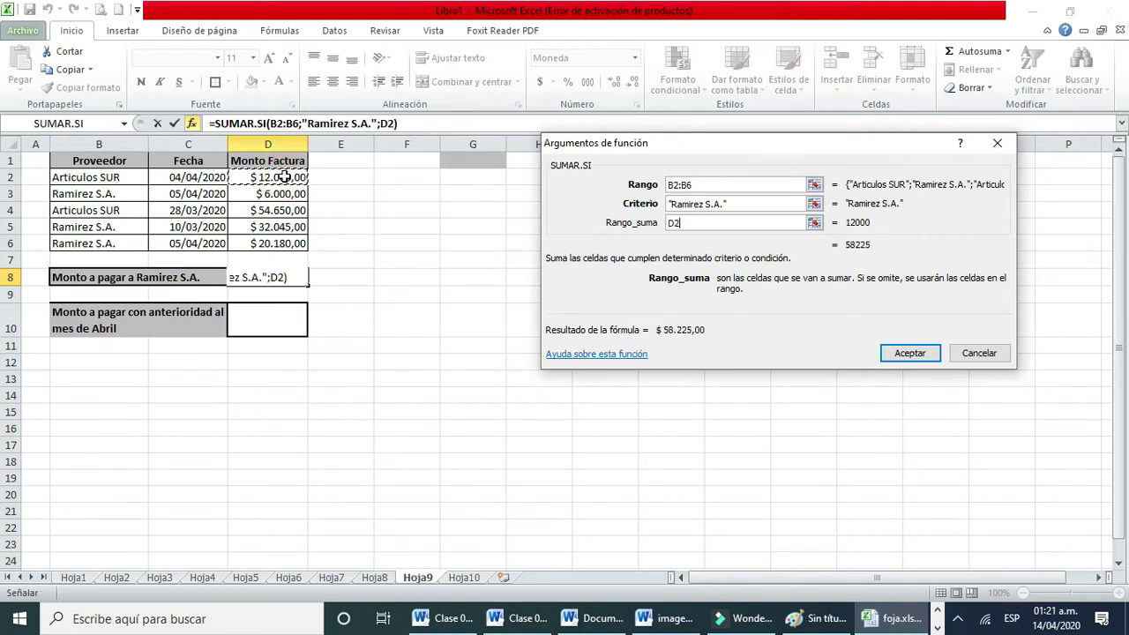
pyautogui.moveTo(283, 177); pyautogui.dragTo(288, 240)
pyautogui.click(917, 354)
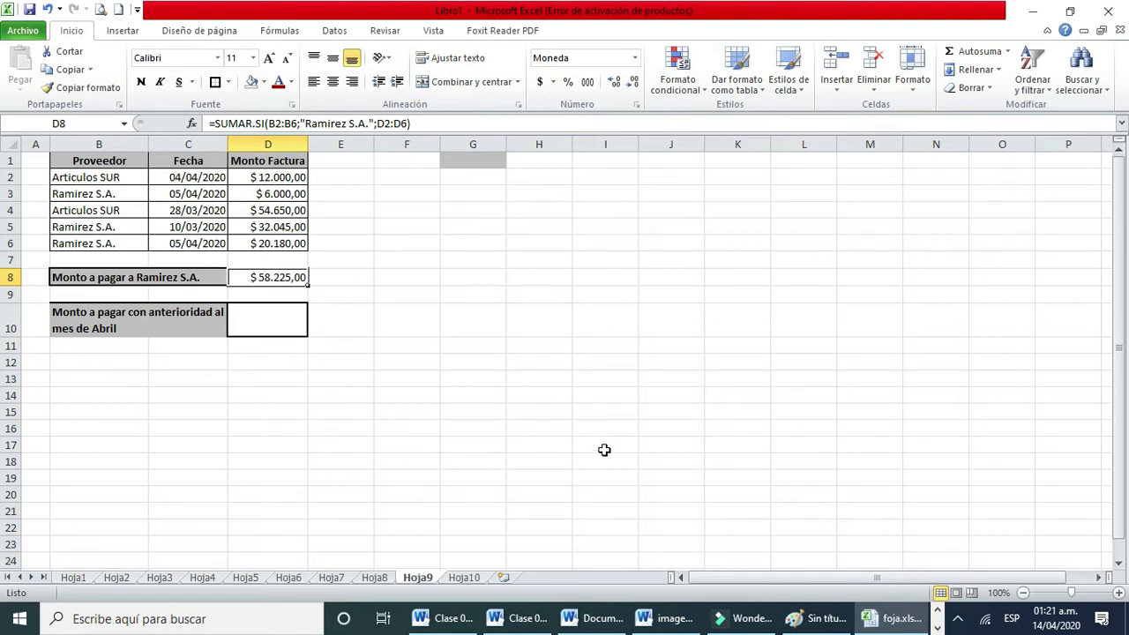
# - Insert the SUMAR.SI function in cell D10 and enter <1/4/20 as its criterion
pyautogui.click(270, 307)
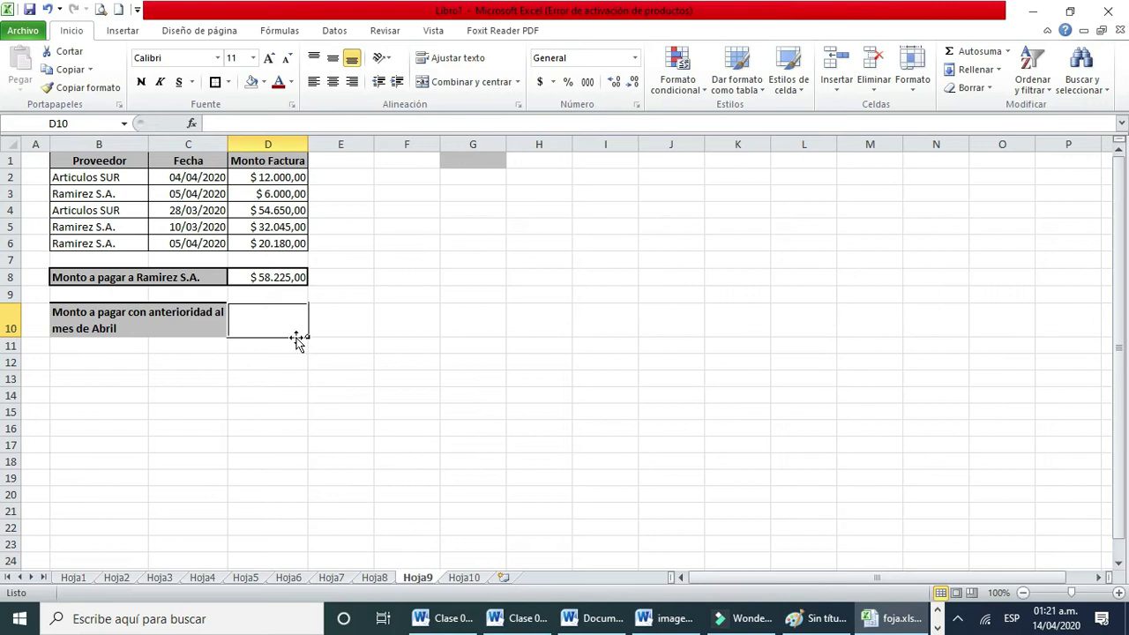
pyautogui.click(192, 124)
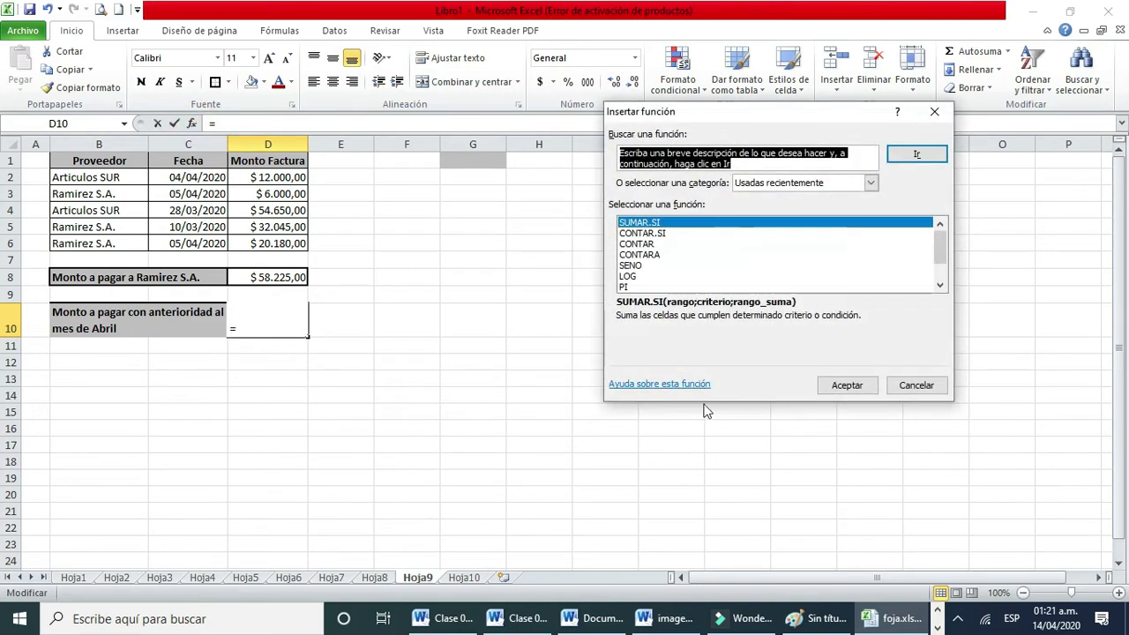
pyautogui.click(833, 385)
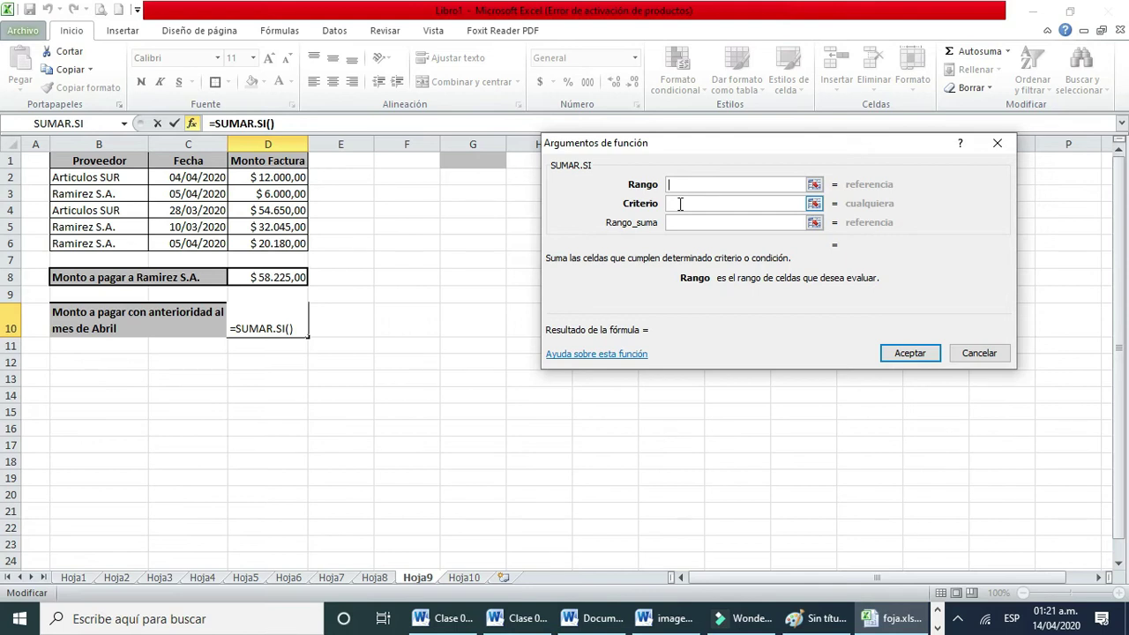
pyautogui.click(680, 203)
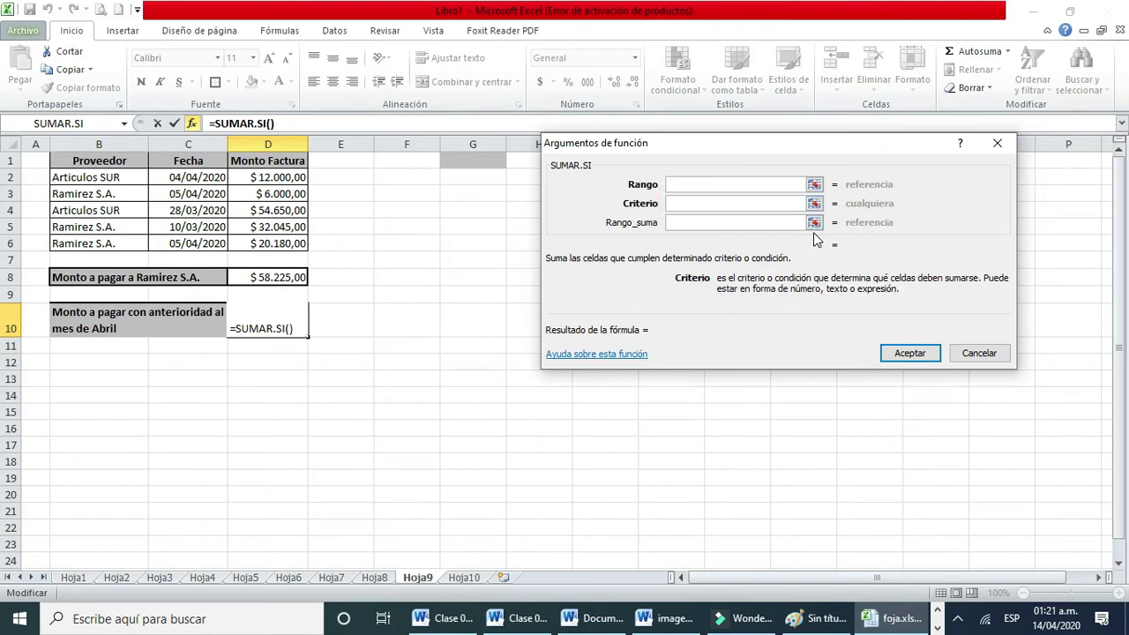
pyautogui.write('<')
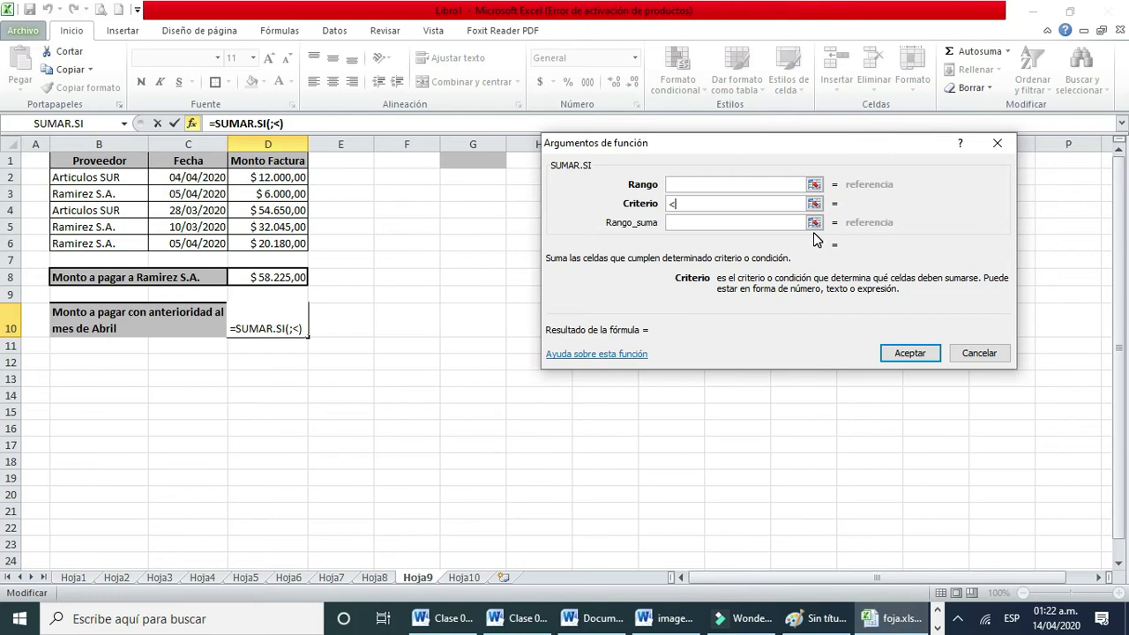
pyautogui.write('1/')
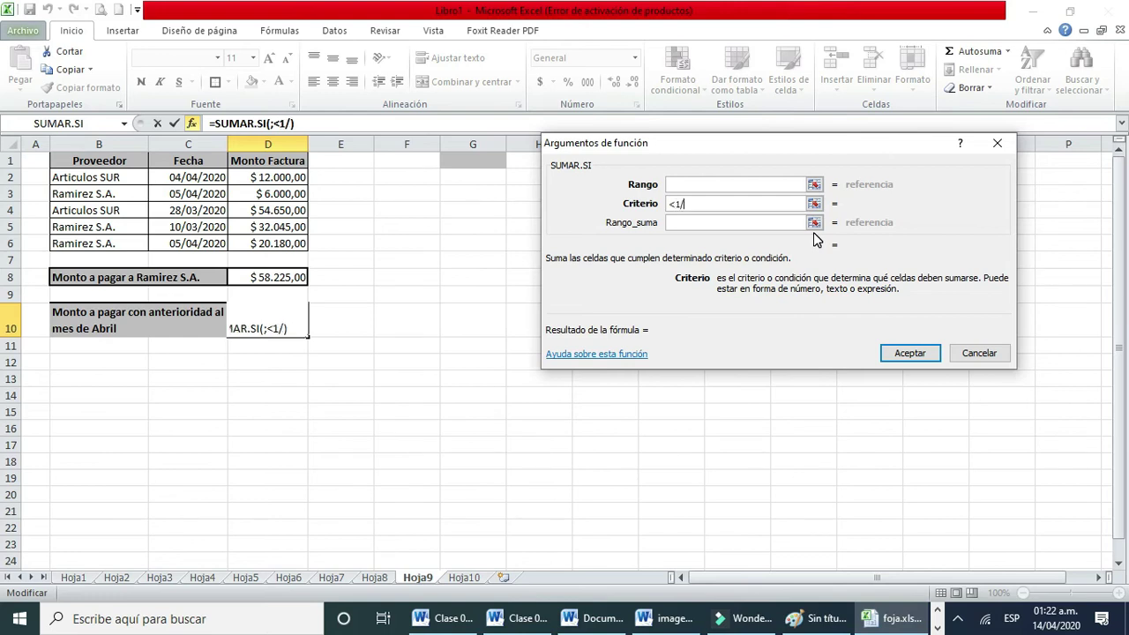
pyautogui.write('4/20')
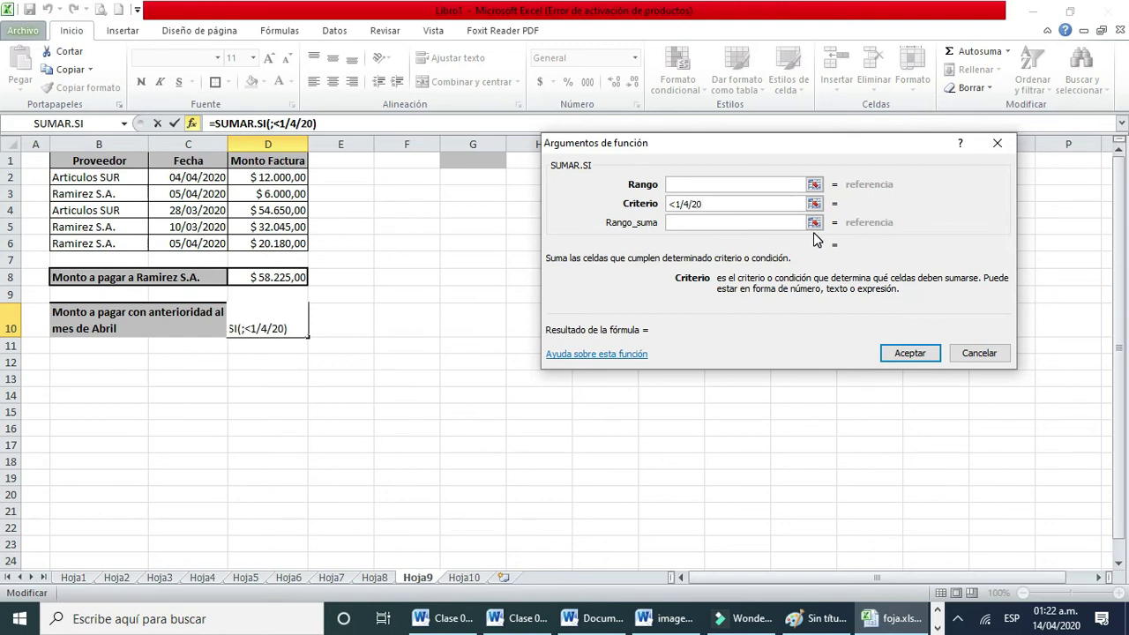
# - Complete the D10 SUMAR.SI function with C2:C6 as the range to evaluate and D2:D6 as the sum range
pyautogui.click(708, 184)
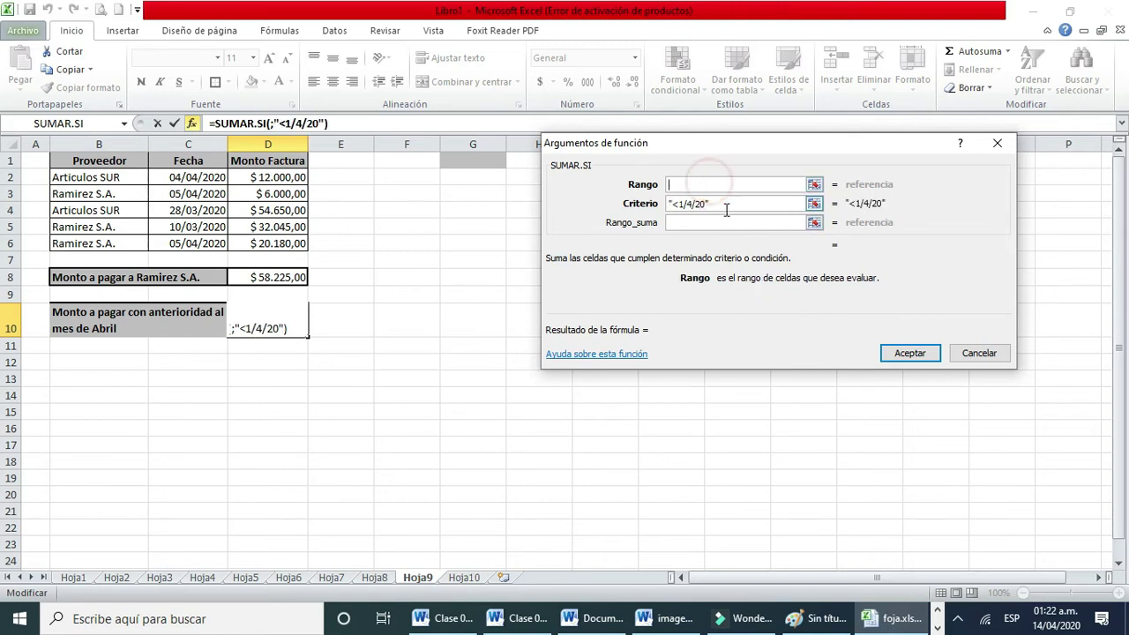
pyautogui.click(710, 183)
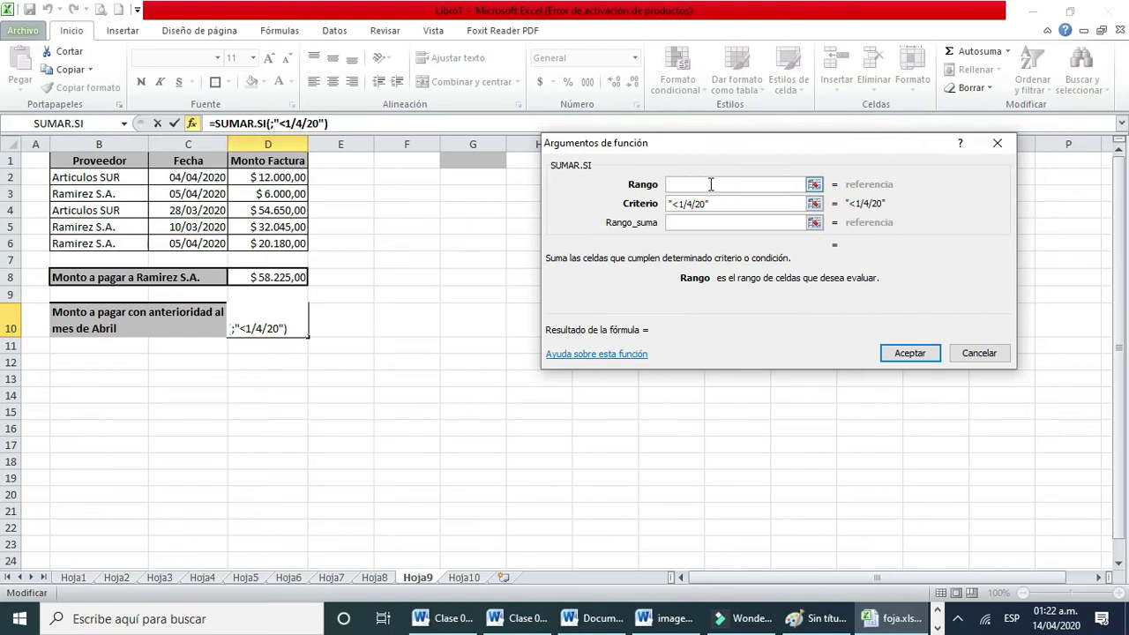
pyautogui.moveTo(216, 176); pyautogui.dragTo(208, 241)
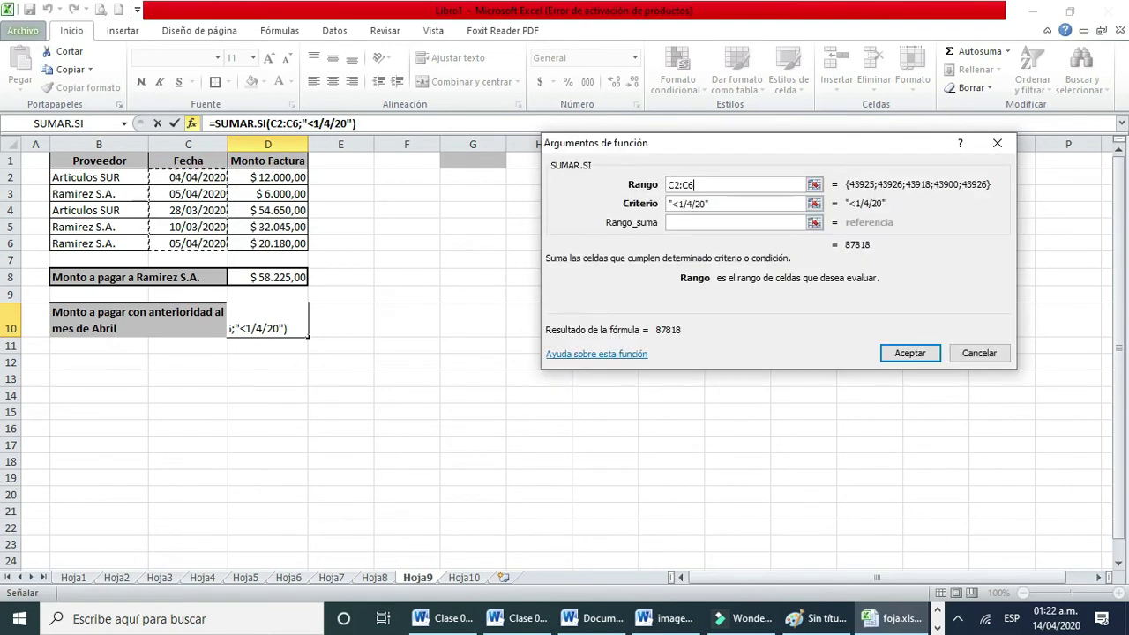
pyautogui.click(732, 222)
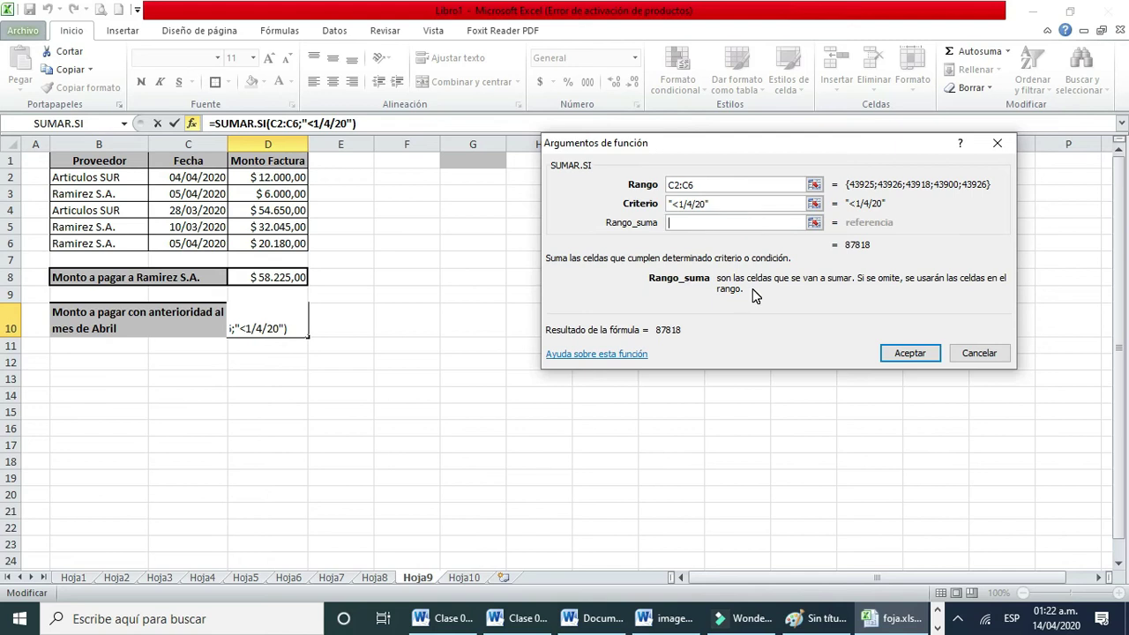
pyautogui.click(291, 177)
pyautogui.moveTo(291, 177)
pyautogui.mouseDown()
pyautogui.moveTo(282, 244)
pyautogui.moveTo(278, 178)
pyautogui.mouseUp()
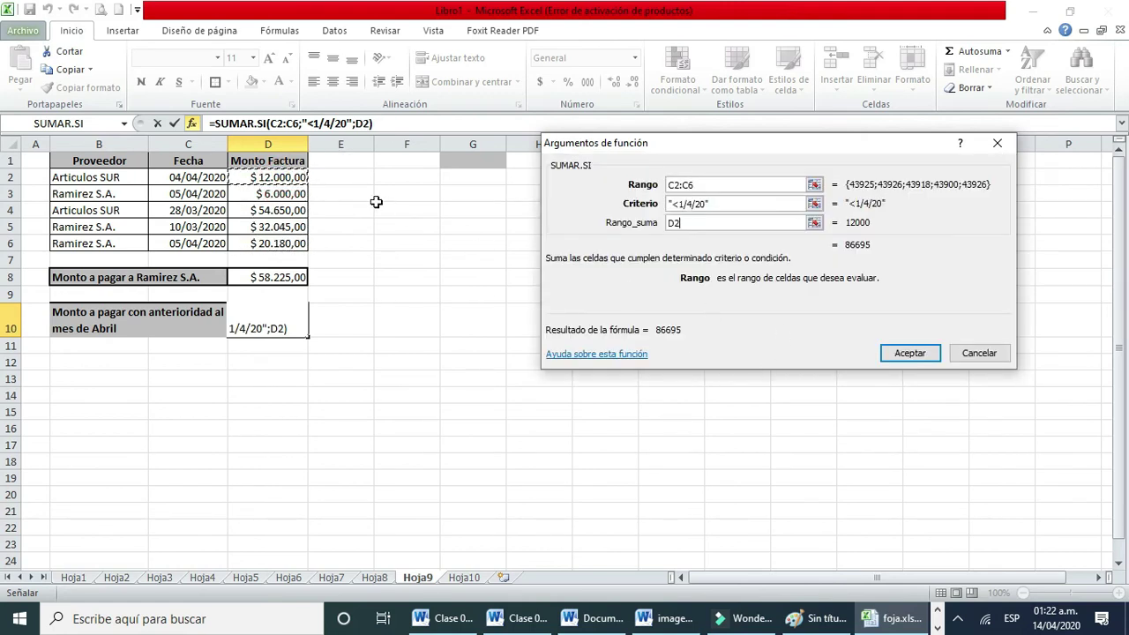
pyautogui.keyDown('shift'); pyautogui.click(284, 244); pyautogui.keyUp('shift')
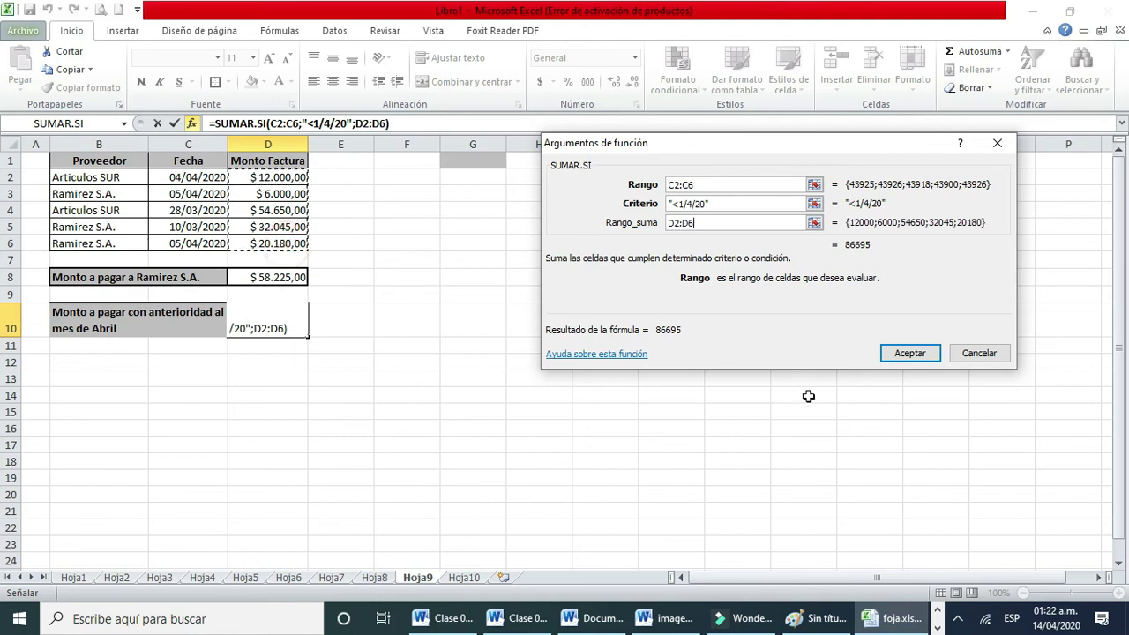
pyautogui.click(899, 356)
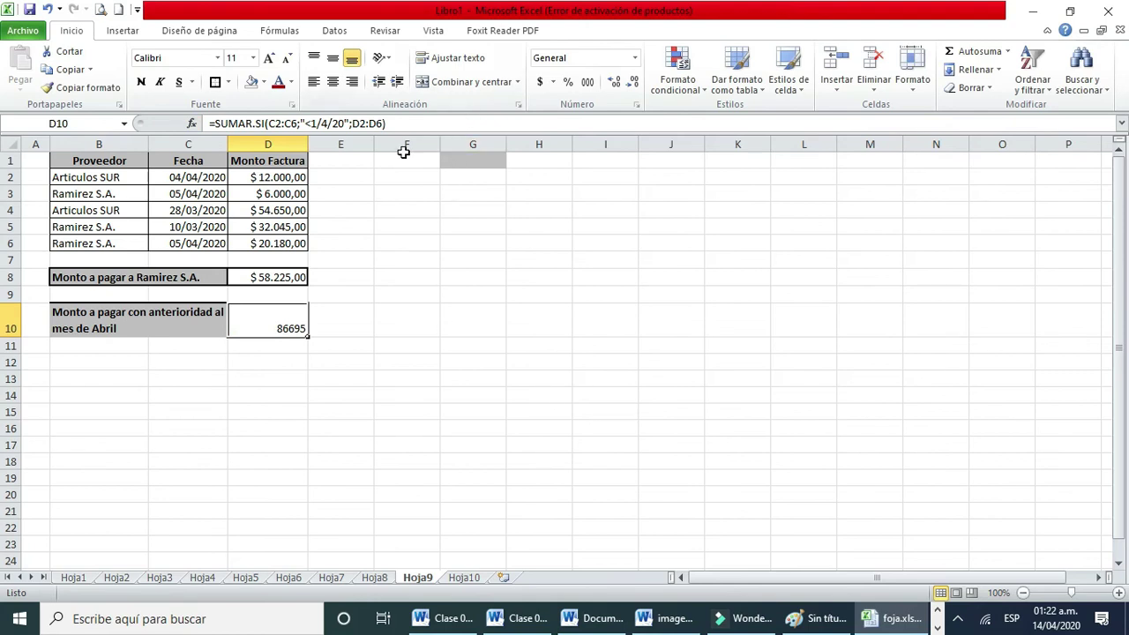
# - Copy the currency formatting of cell D8 onto the pre-April total in cell D10
pyautogui.click(291, 276)
pyautogui.click(76, 87)
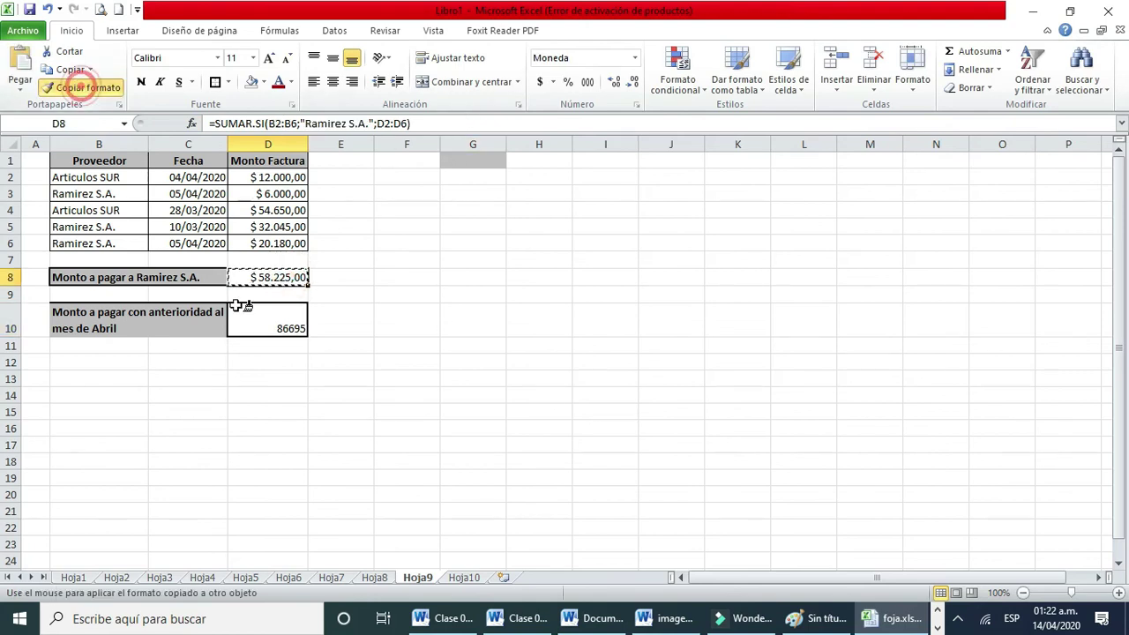
pyautogui.click(265, 325)
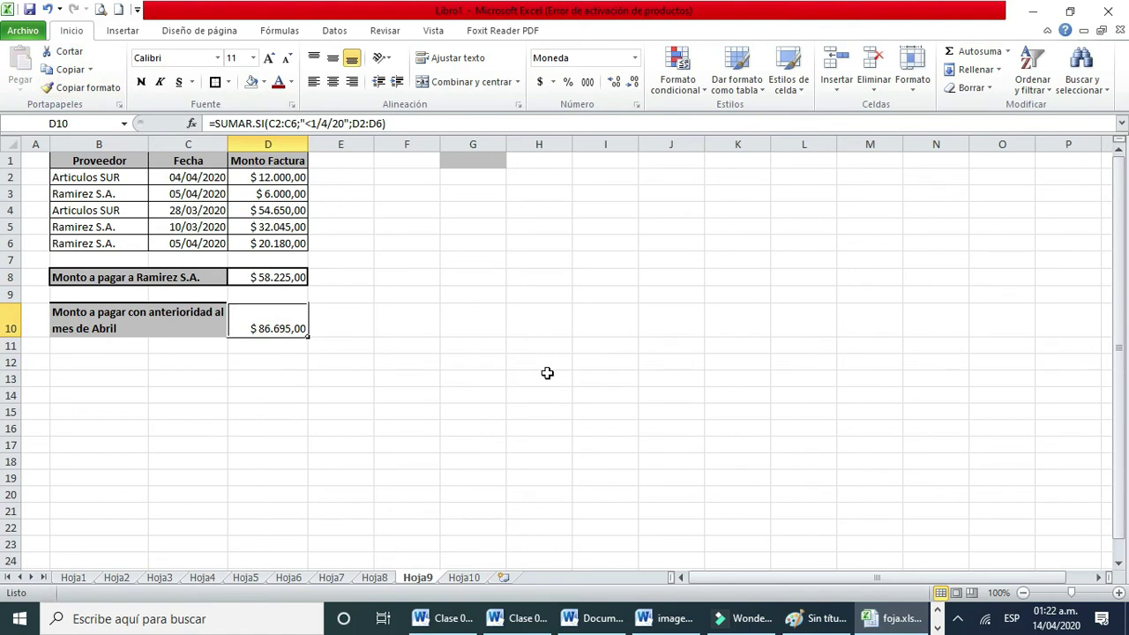